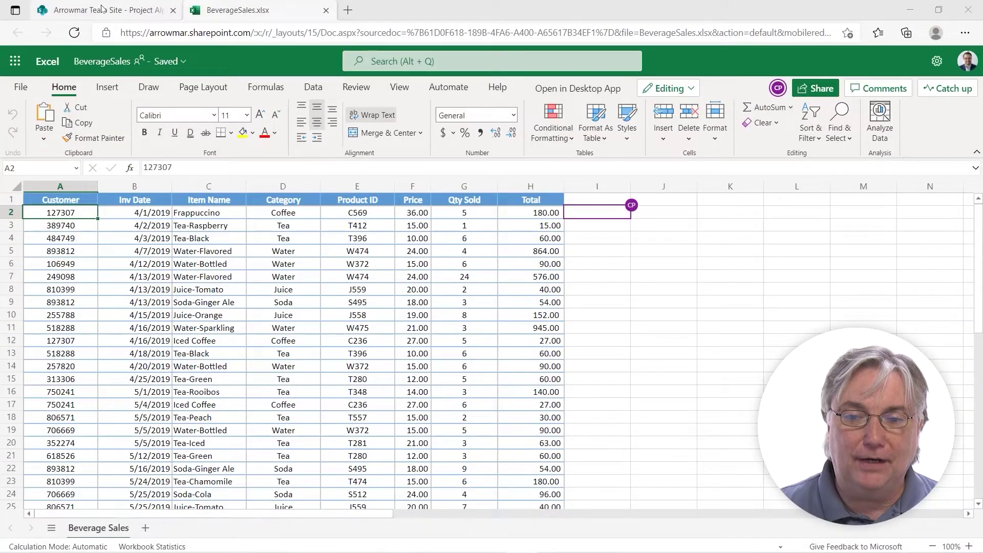
- Visit the Project Alpha library, return to BeverageSales, and check the signed-in account and co-author
{"action": "left_click", "coordinate": [102, 9]}
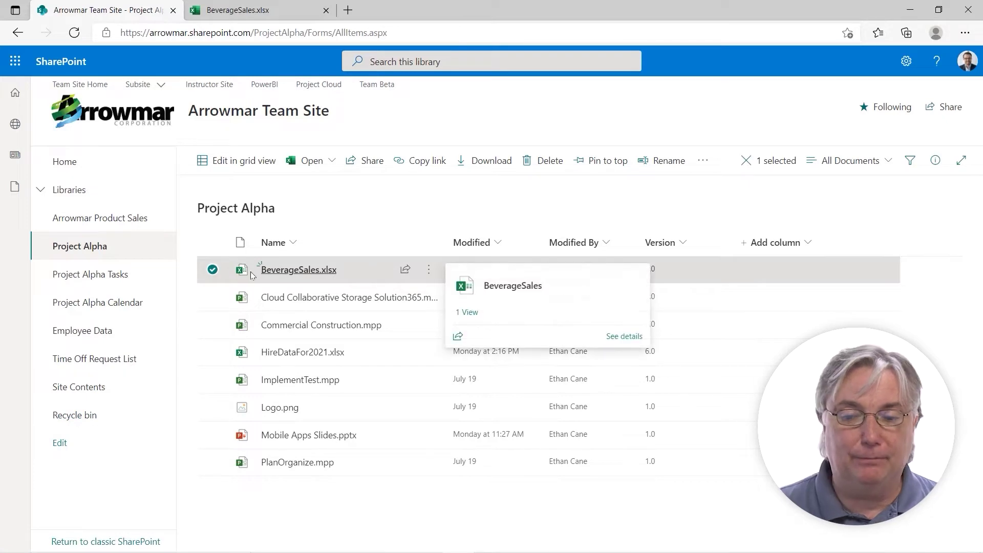
{"action": "mouse_move", "coordinate": [330, 275]}
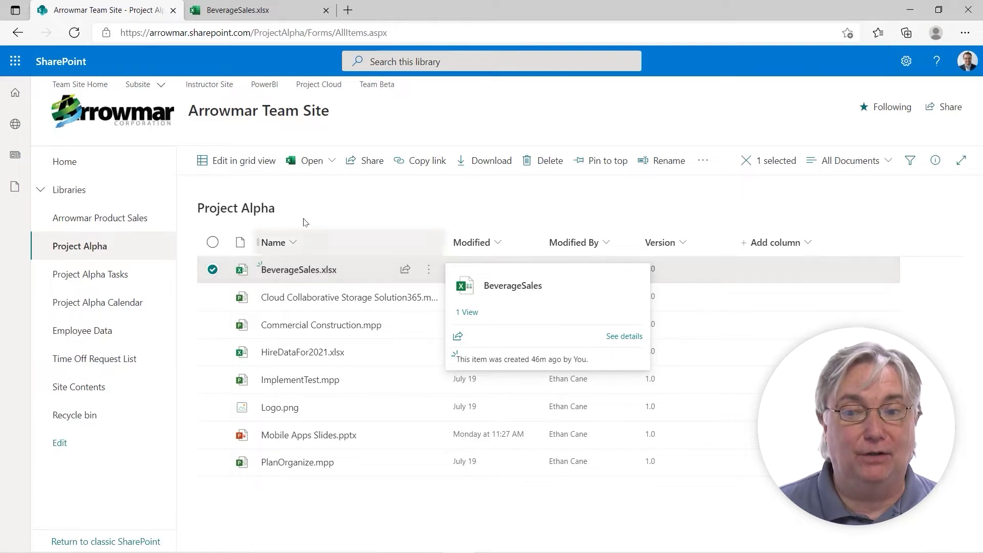
{"action": "left_click", "coordinate": [239, 12]}
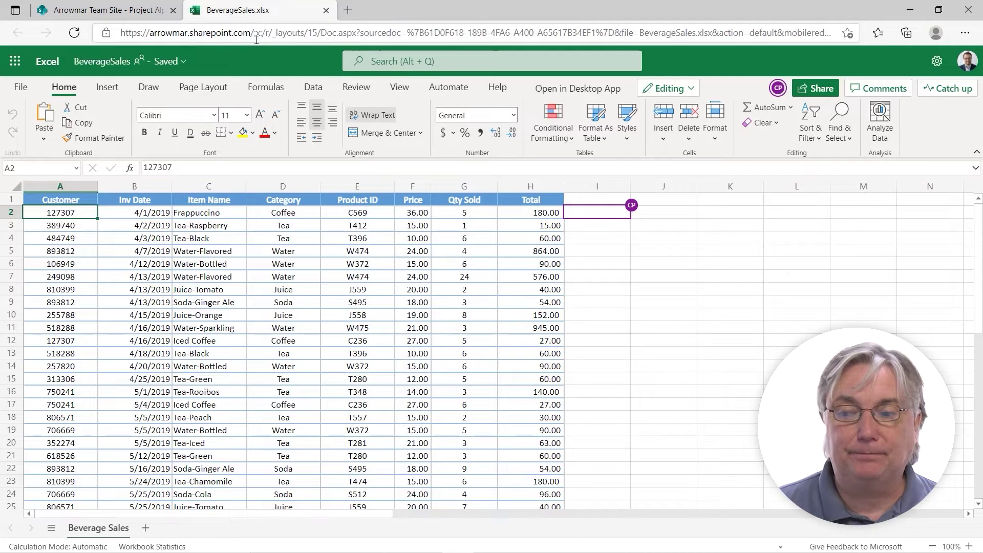
{"action": "left_click", "coordinate": [967, 61]}
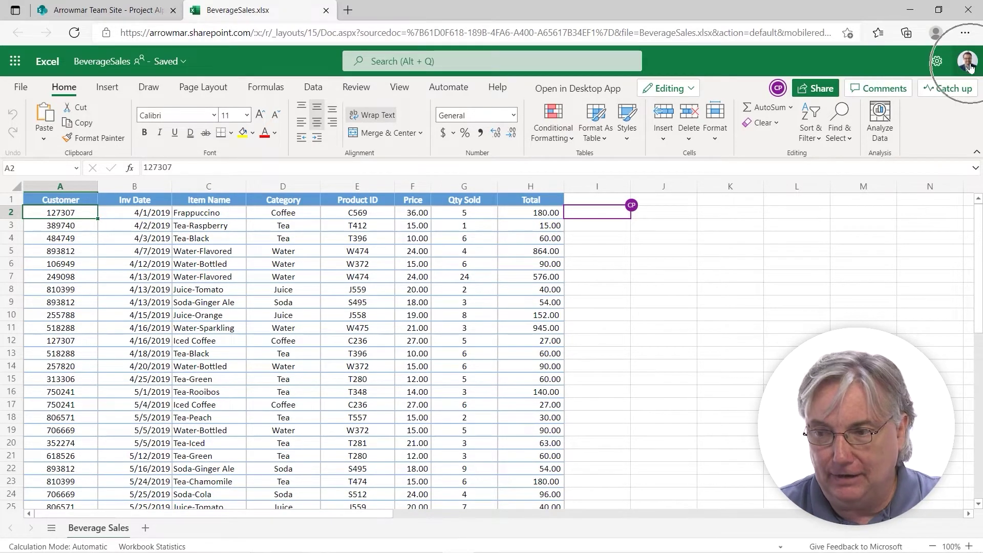
{"action": "left_click", "coordinate": [778, 90]}
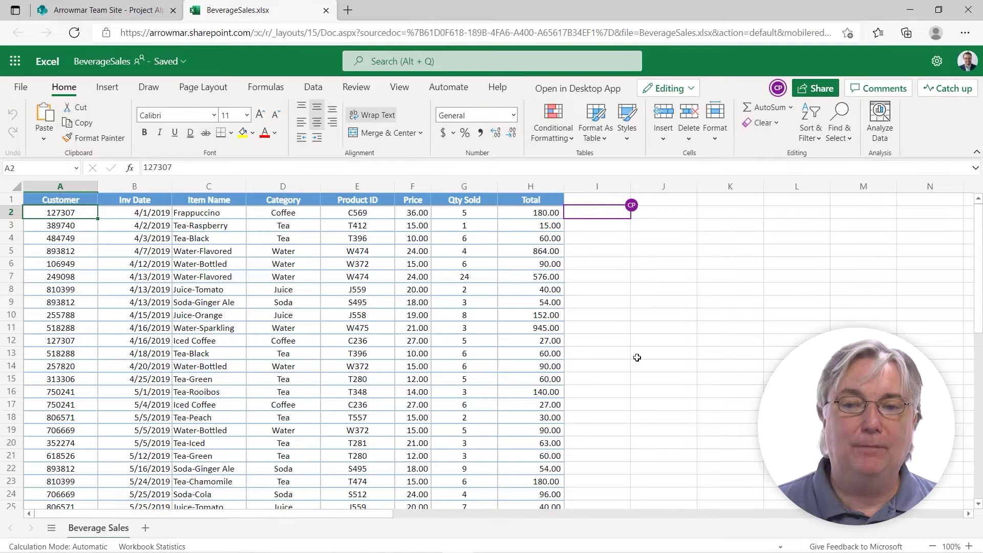
- Bring up the second co-author's BeverageSales window, check their editing location, and shift it right
{"action": "mouse_move", "coordinate": [517, 551]}
{"action": "left_click", "coordinate": [488, 542]}
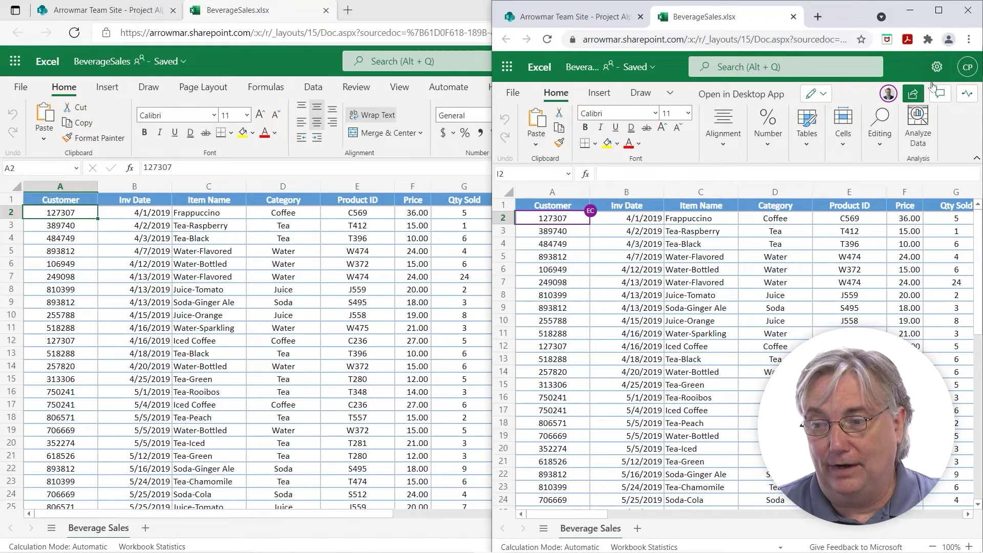
{"action": "left_click", "coordinate": [884, 101]}
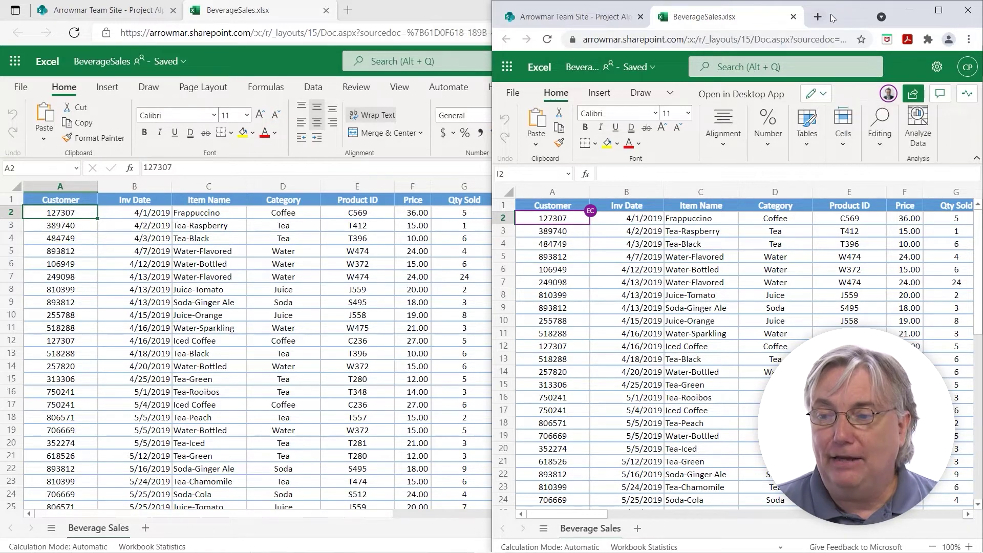
{"action": "left_click_drag", "start_coordinate": [711, 24], "coordinate": [982, 1]}
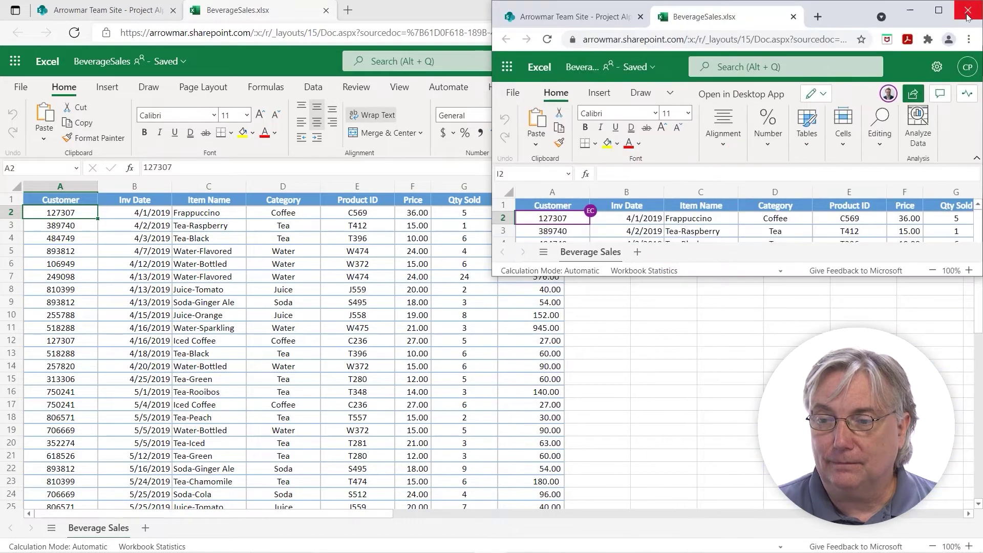
- Snap the first co-author's window left, close Outlook, and stretch the right window to full height
{"action": "left_click", "coordinate": [420, 10]}
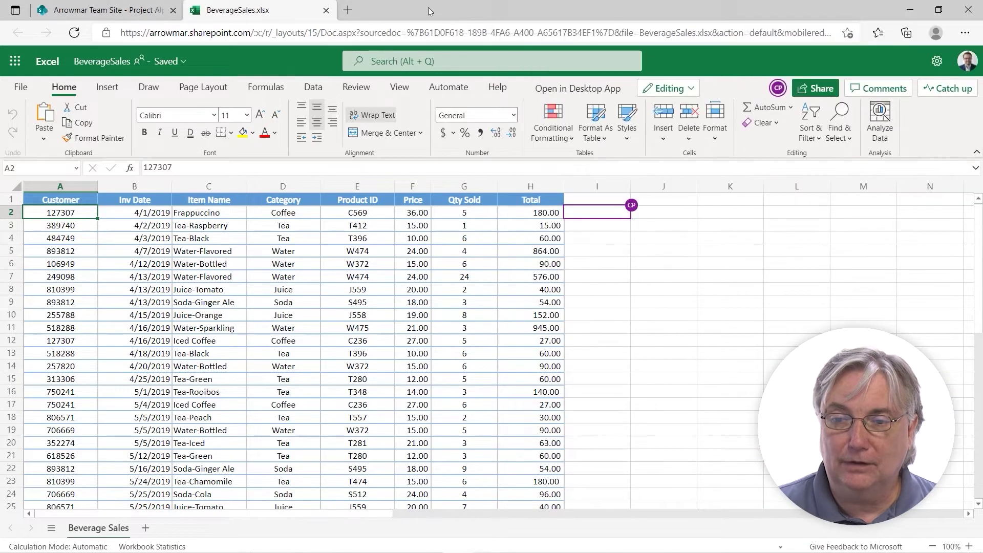
{"action": "left_click_drag", "start_coordinate": [420, 10], "coordinate": [1, 36]}
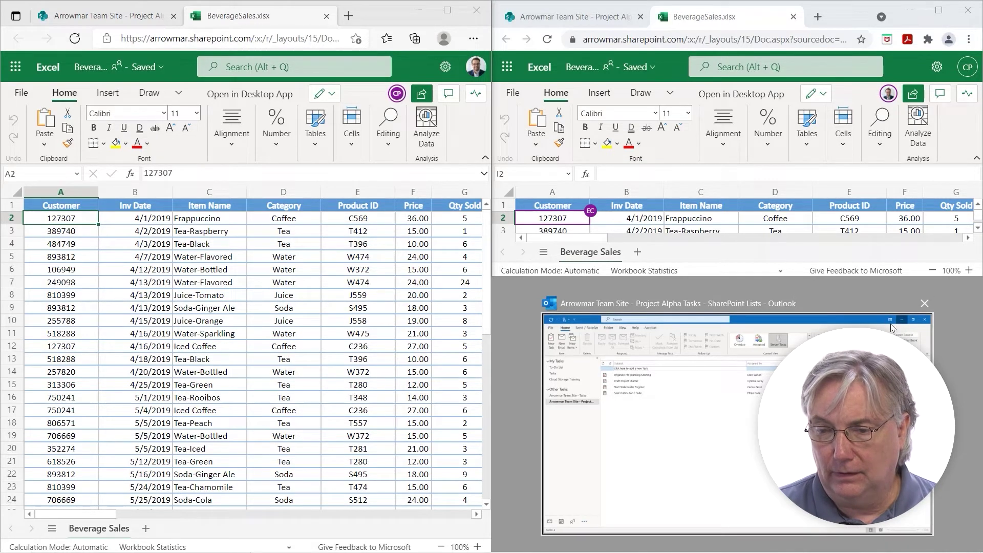
{"action": "left_click", "coordinate": [925, 305]}
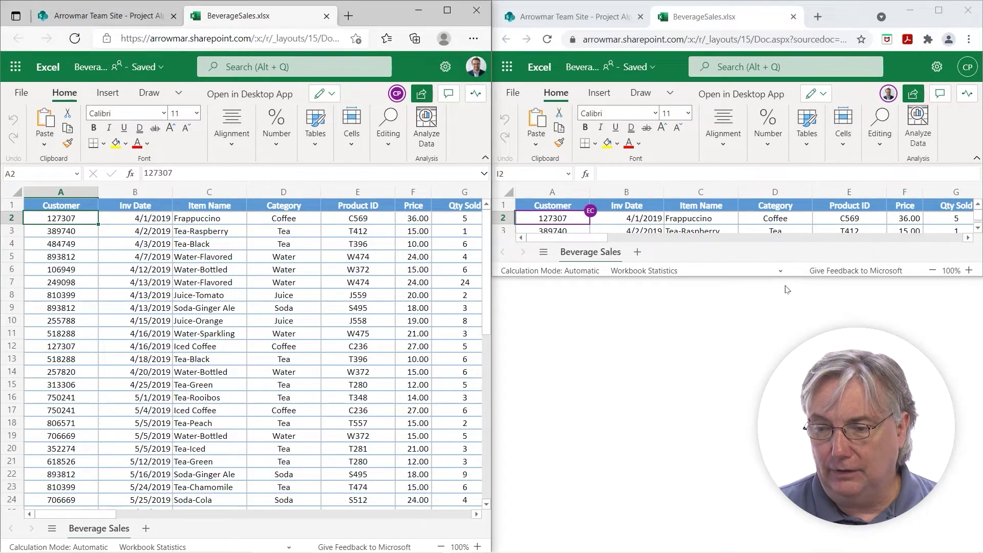
{"action": "left_click_drag", "start_coordinate": [784, 277], "coordinate": [783, 548]}
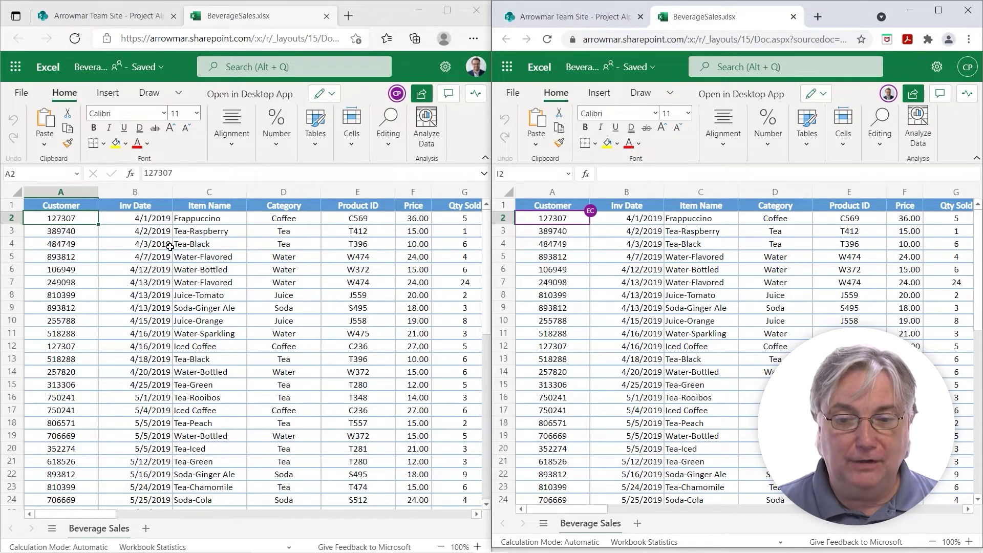
{"action": "left_click", "coordinate": [138, 231]}
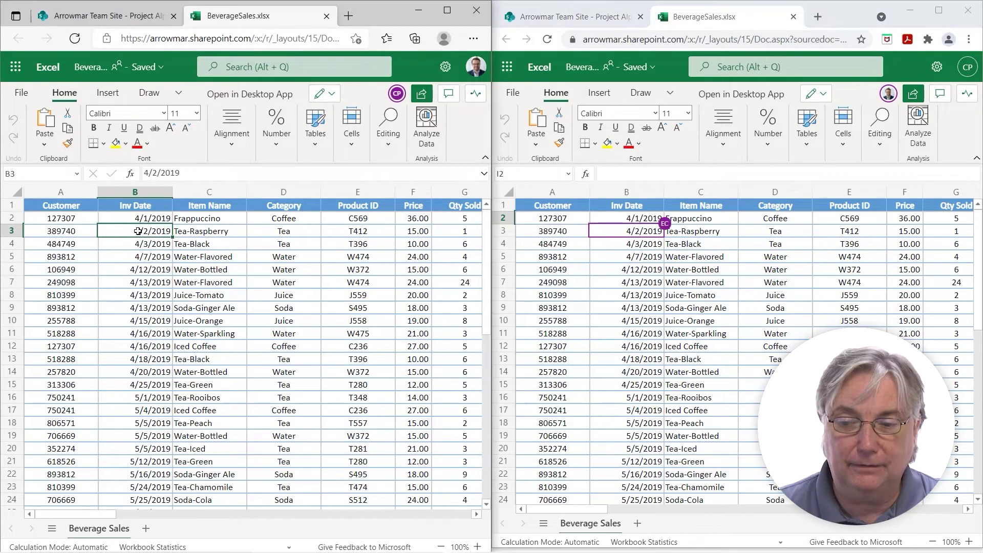
{"action": "mouse_move", "coordinate": [665, 231]}
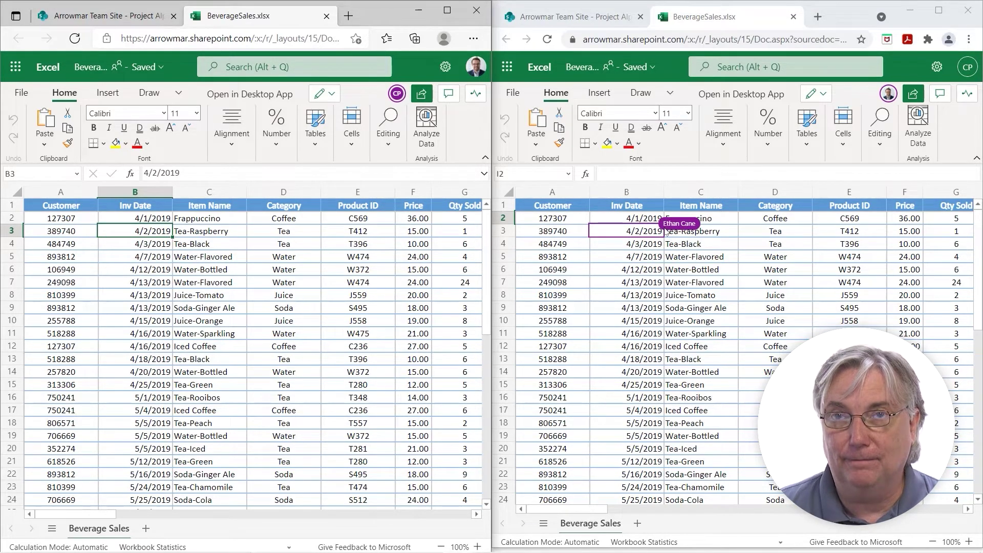
{"action": "left_click", "coordinate": [558, 308]}
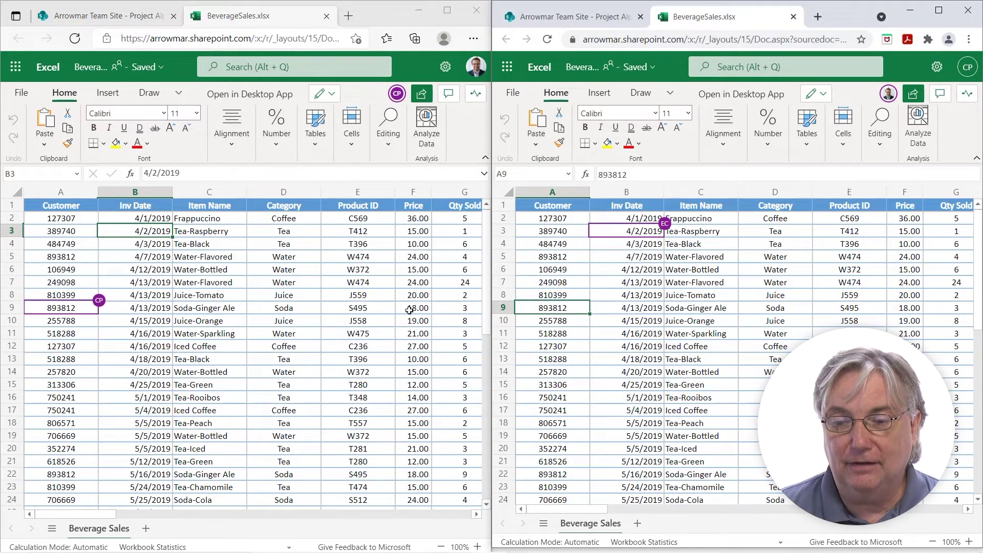
{"action": "mouse_move", "coordinate": [100, 308]}
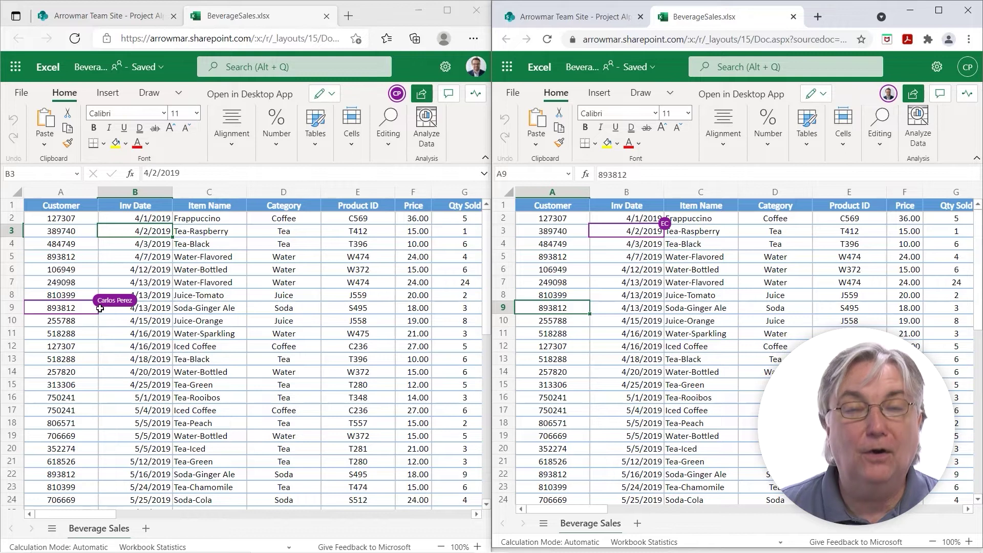
{"action": "left_click", "coordinate": [141, 269]}
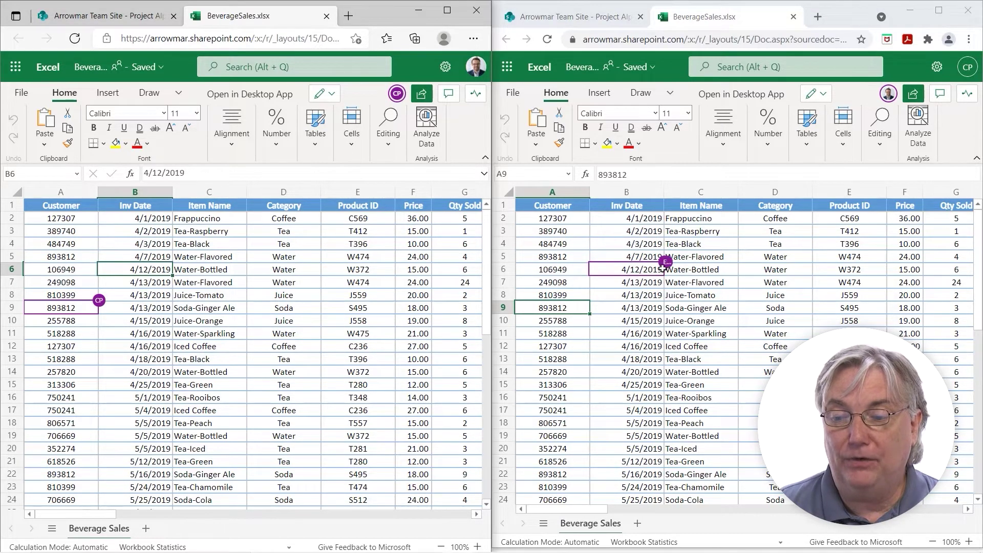
{"action": "mouse_move", "coordinate": [668, 273]}
{"action": "left_click", "coordinate": [697, 377]}
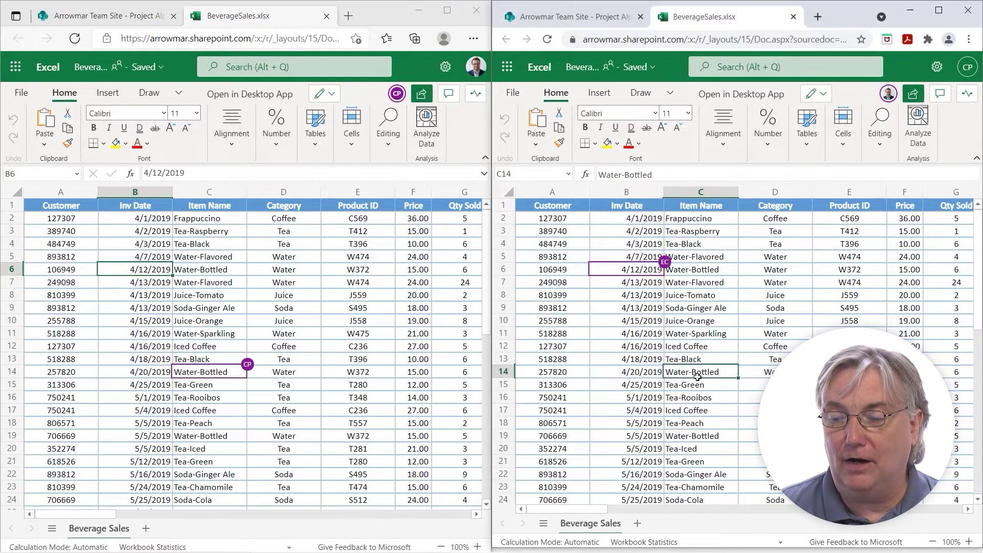
{"action": "mouse_move", "coordinate": [251, 374]}
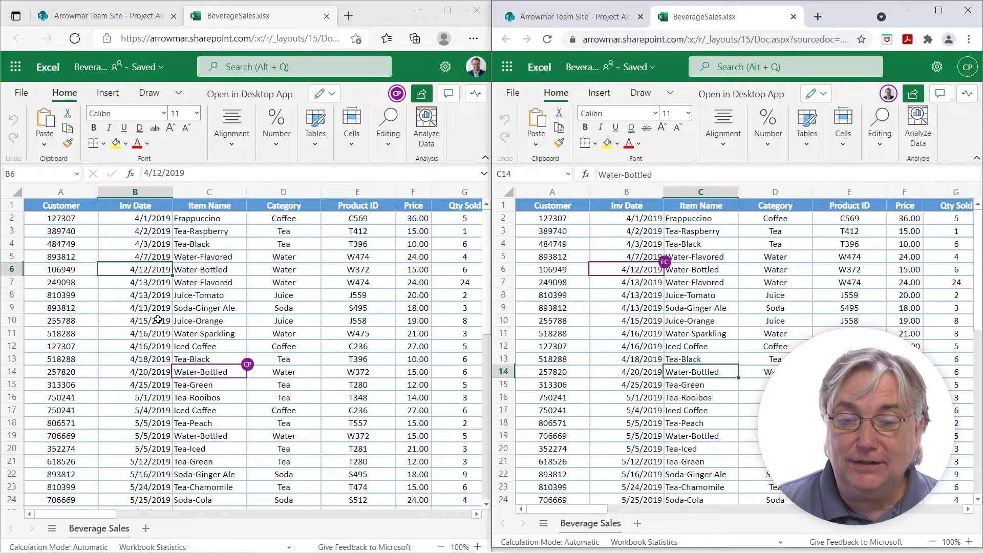
{"action": "left_click", "coordinate": [67, 223]}
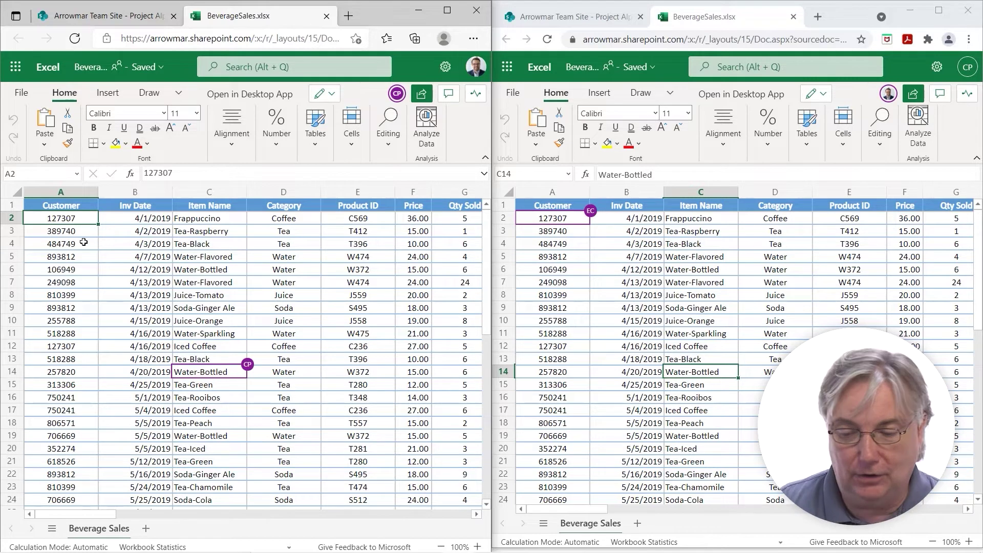
- Enter 7777777 into cell A2 in the left co-author's window
{"action": "type", "text": "7777777"}
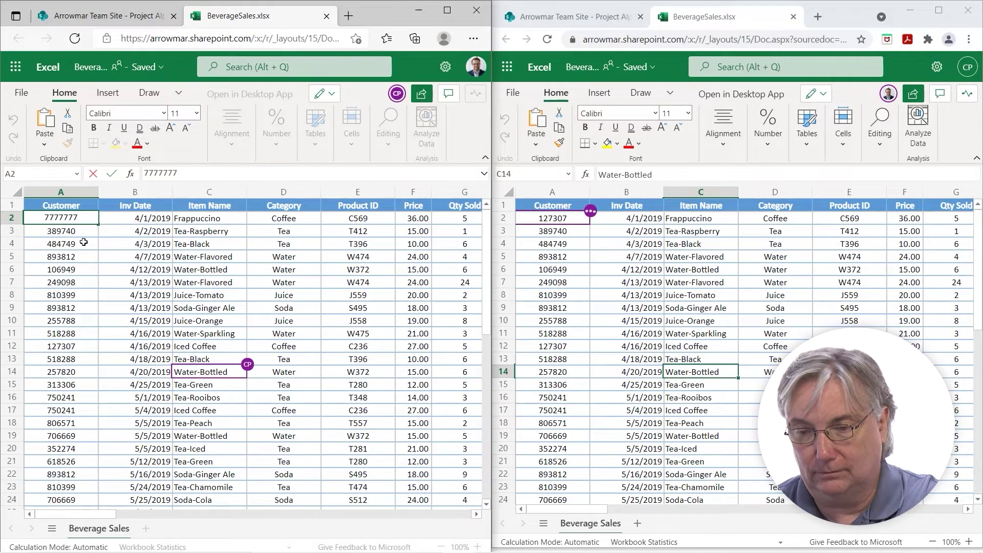
{"action": "key", "text": "Return"}
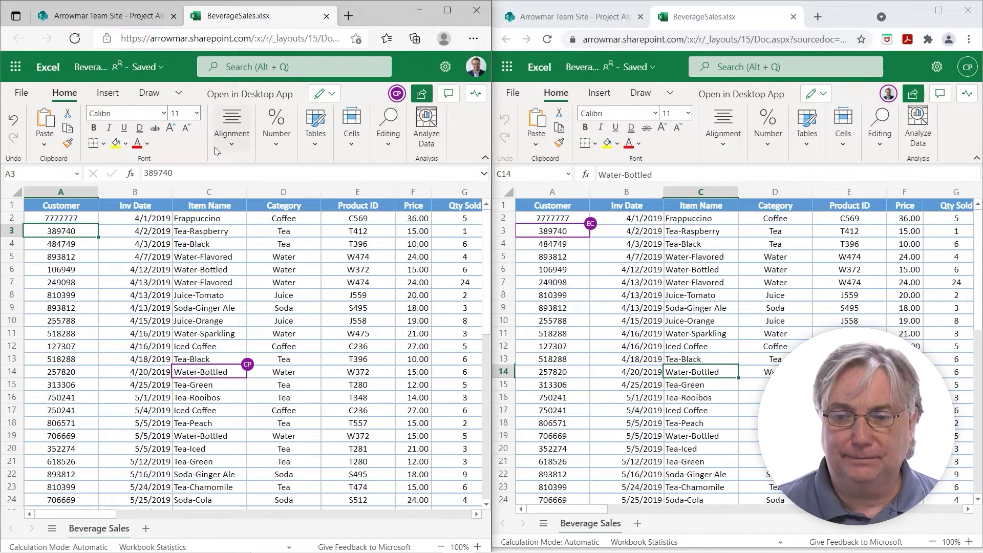
- Maximize the workbook window and check which cell the coauthor is editing
{"action": "double_click", "coordinate": [385, 12]}
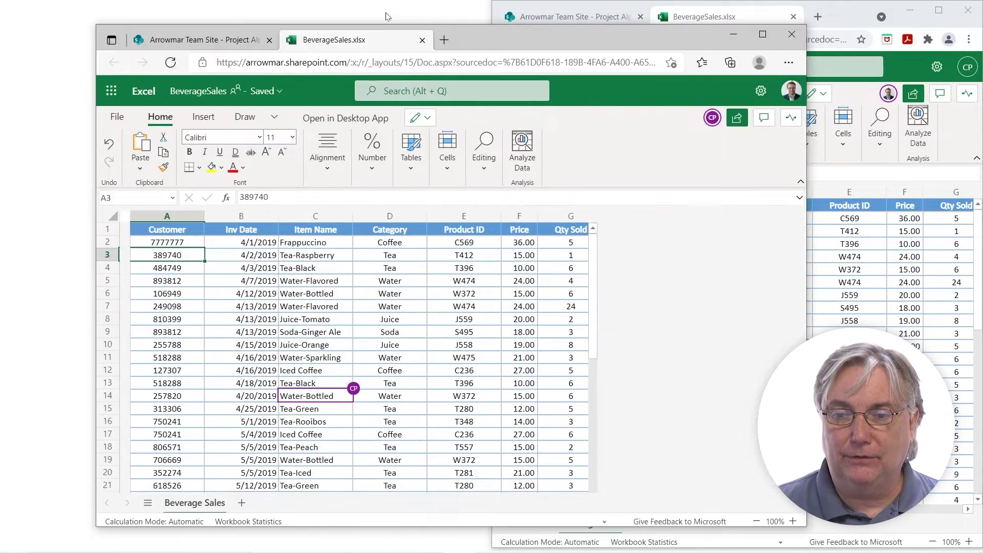
{"action": "double_click", "coordinate": [508, 43]}
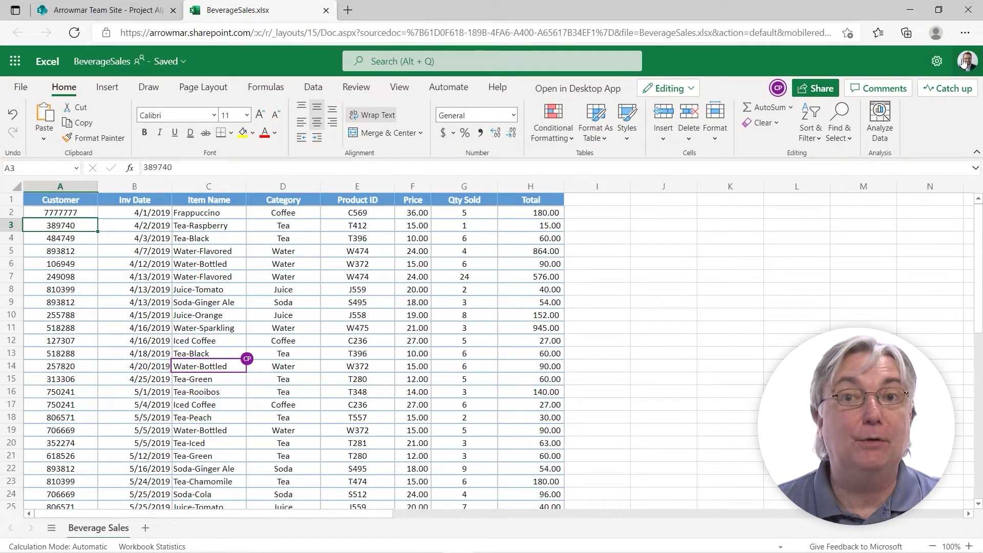
{"action": "left_click", "coordinate": [776, 90]}
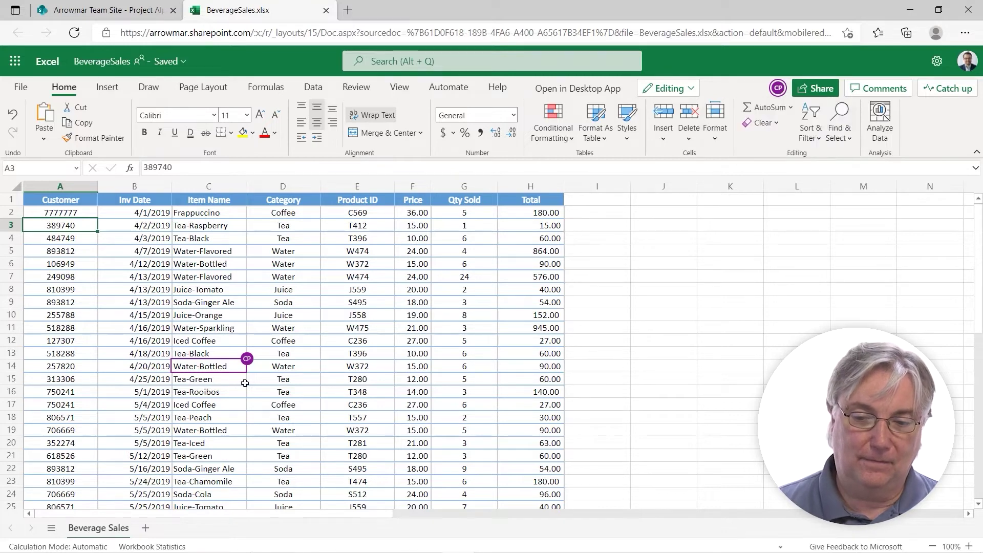
- Select C4 (Tea-Black), recheck the coauthor's location, and open the file's Comments pane
{"action": "mouse_move", "coordinate": [249, 365]}
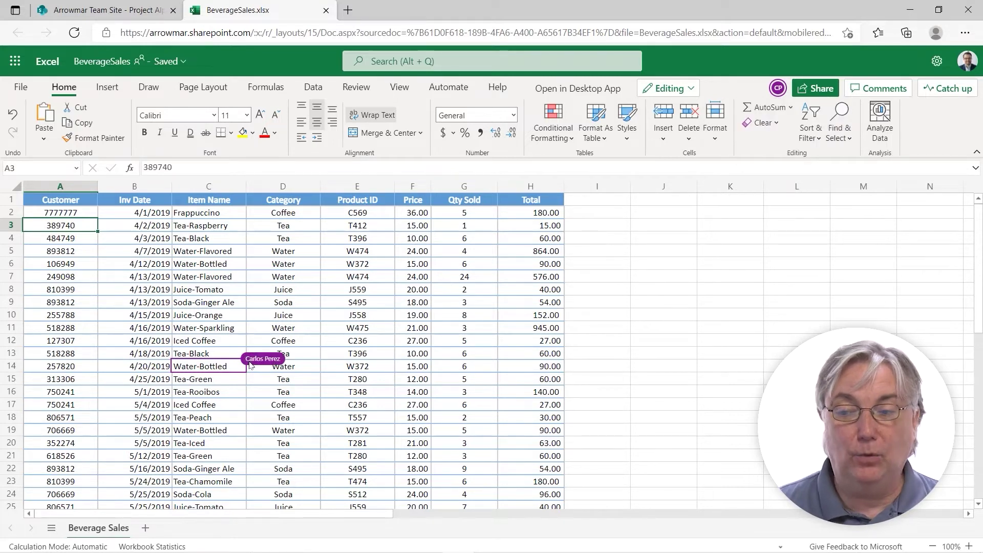
{"action": "left_click", "coordinate": [199, 238]}
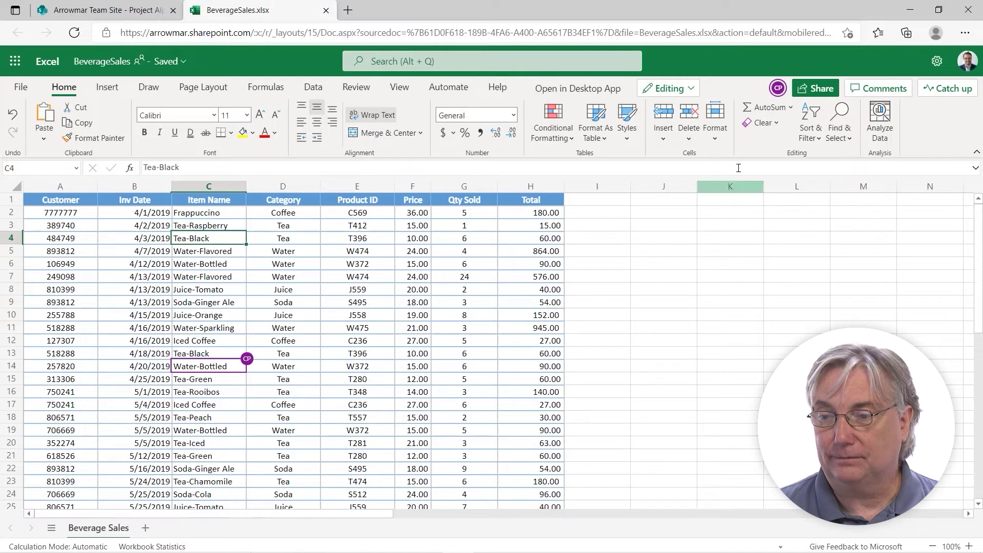
{"action": "left_click", "coordinate": [777, 89]}
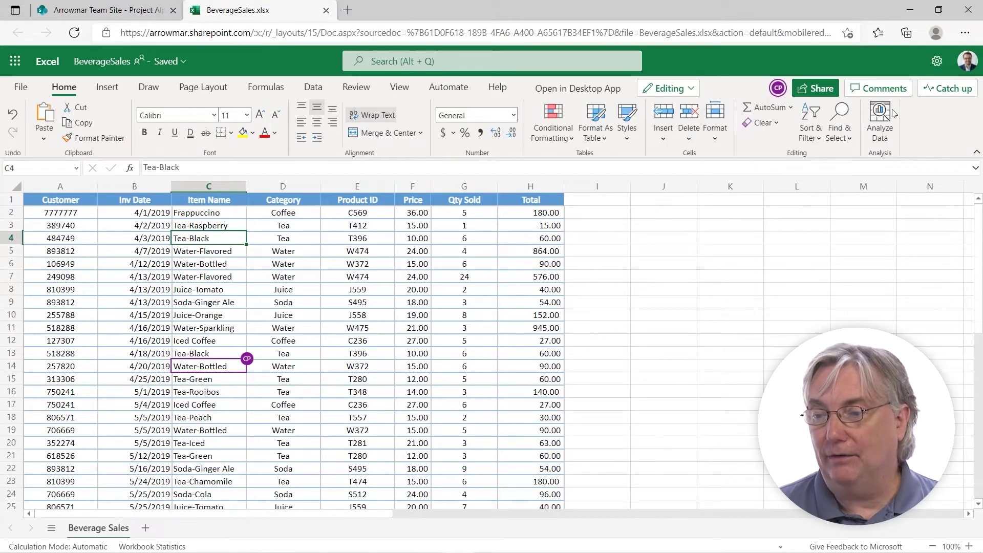
{"action": "left_click", "coordinate": [879, 91]}
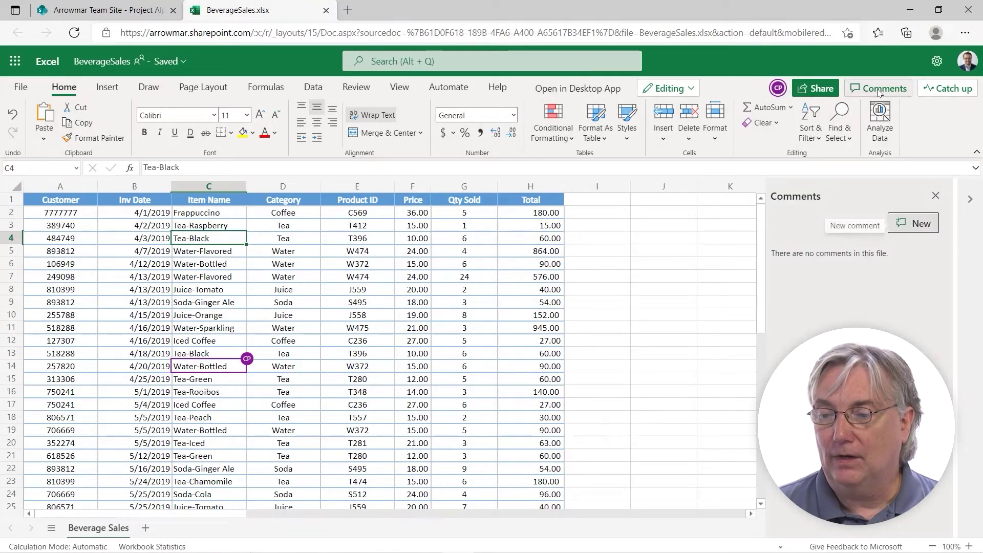
{"action": "left_click", "coordinate": [934, 197]}
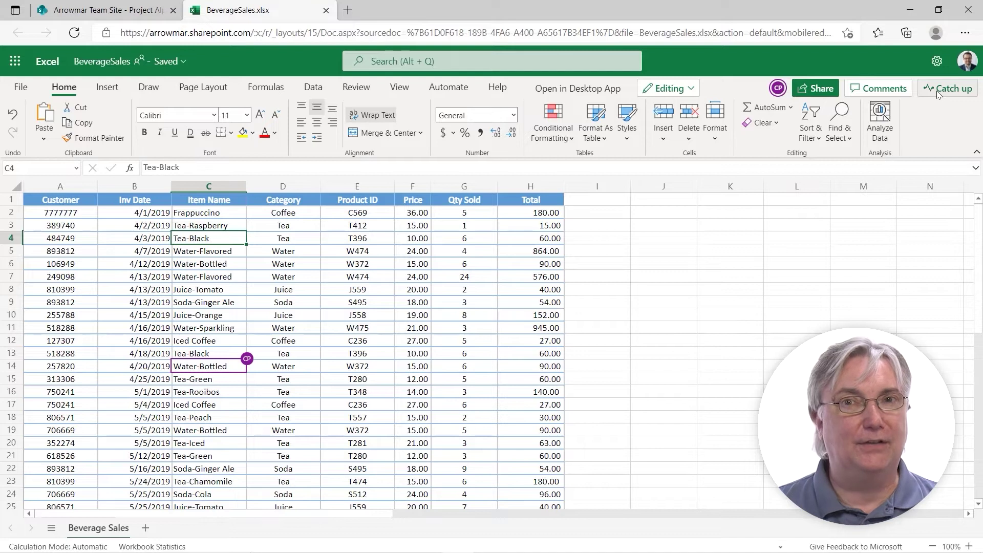
{"action": "left_click", "coordinate": [938, 92]}
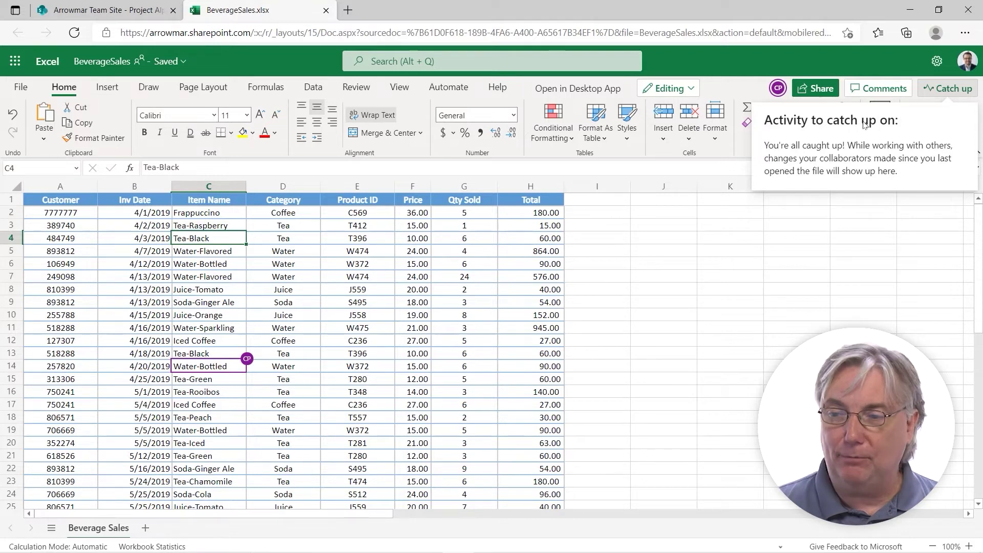
{"action": "left_click", "coordinate": [876, 66]}
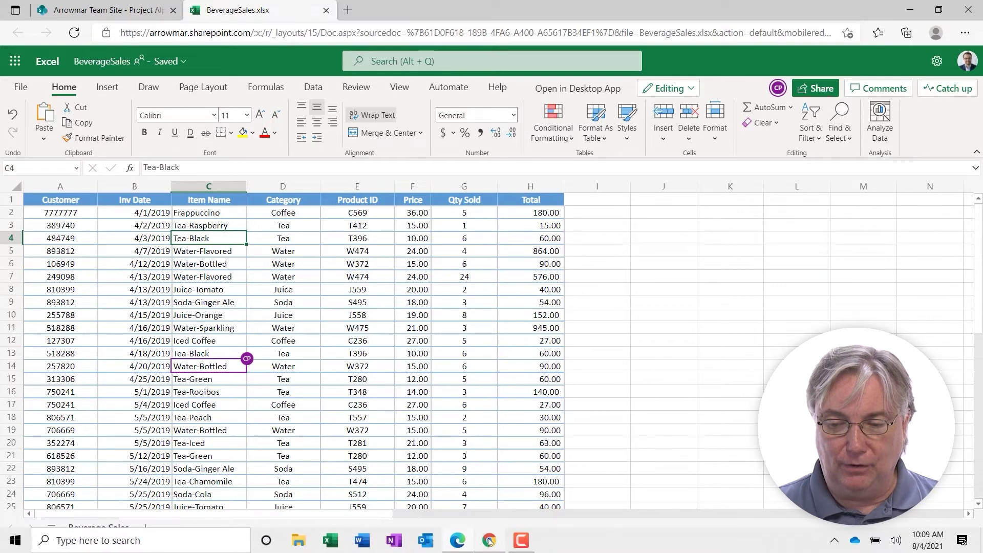
{"action": "left_click", "coordinate": [489, 540]}
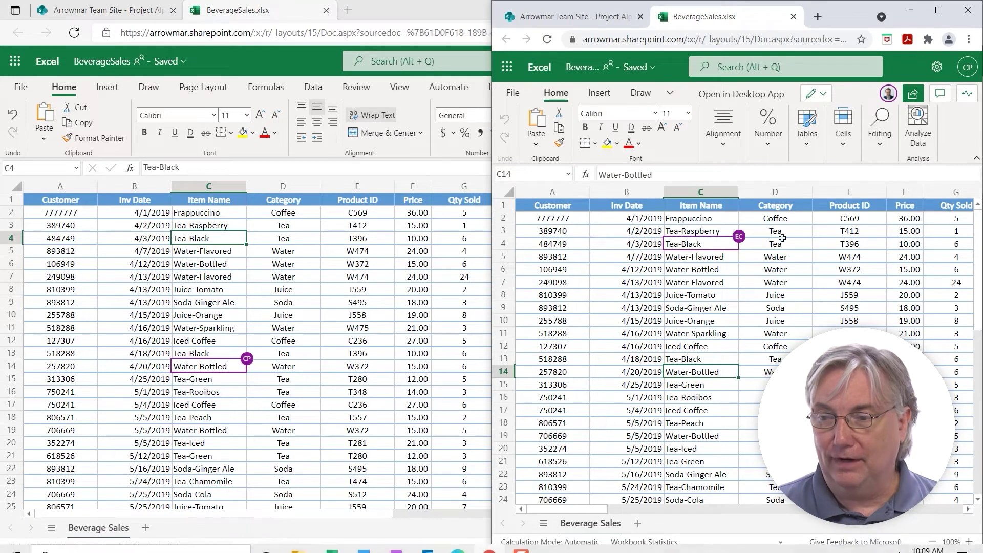
- Maximize the second browser's BeverageSales window, check the coauthor's cell, and glance at the Share options
{"action": "double_click", "coordinate": [834, 17]}
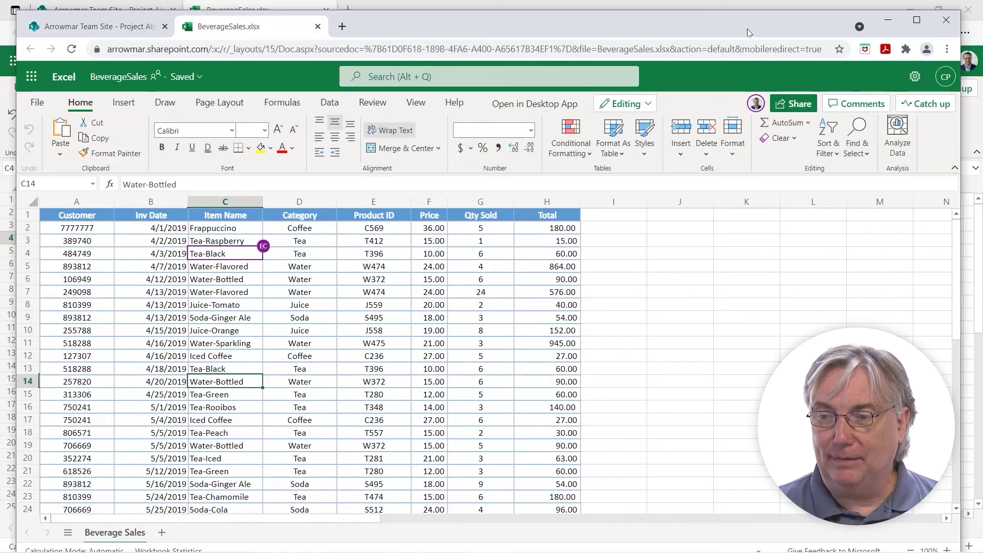
{"action": "double_click", "coordinate": [747, 33]}
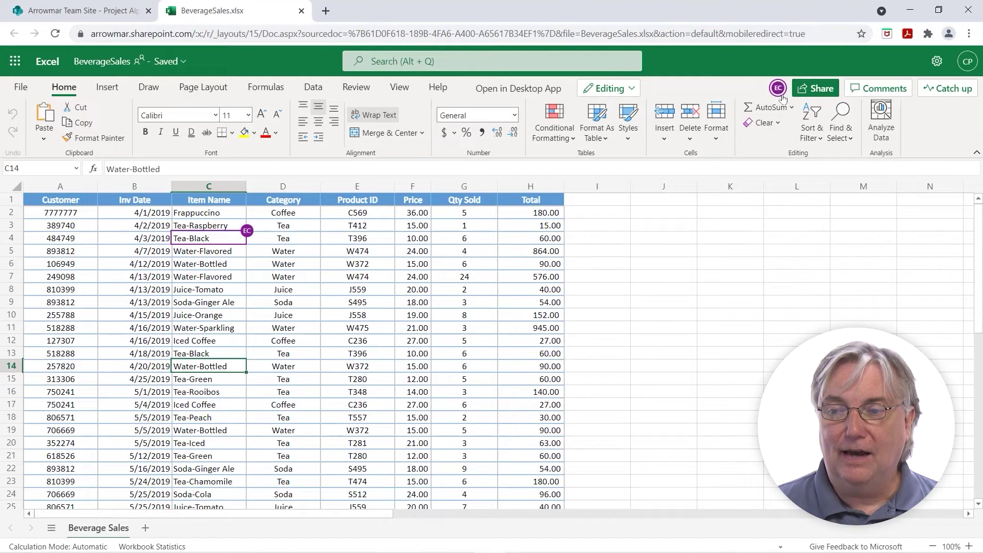
{"action": "left_click", "coordinate": [782, 95]}
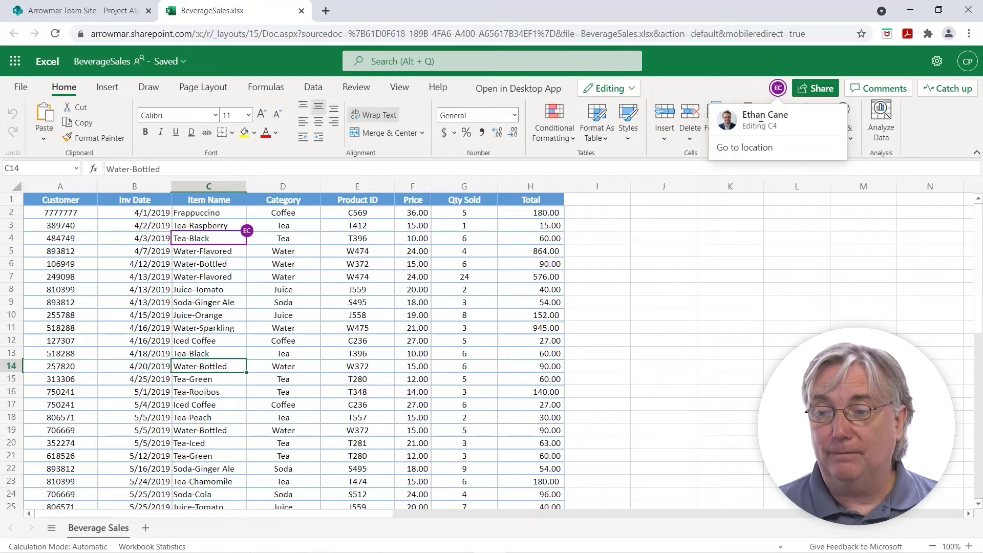
{"action": "left_click", "coordinate": [817, 91]}
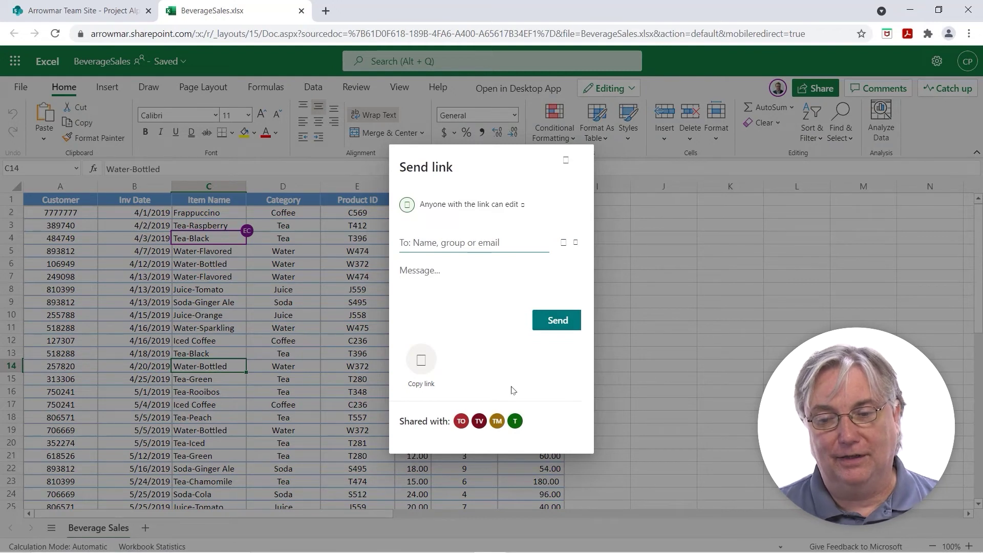
{"action": "key", "text": "Escape"}
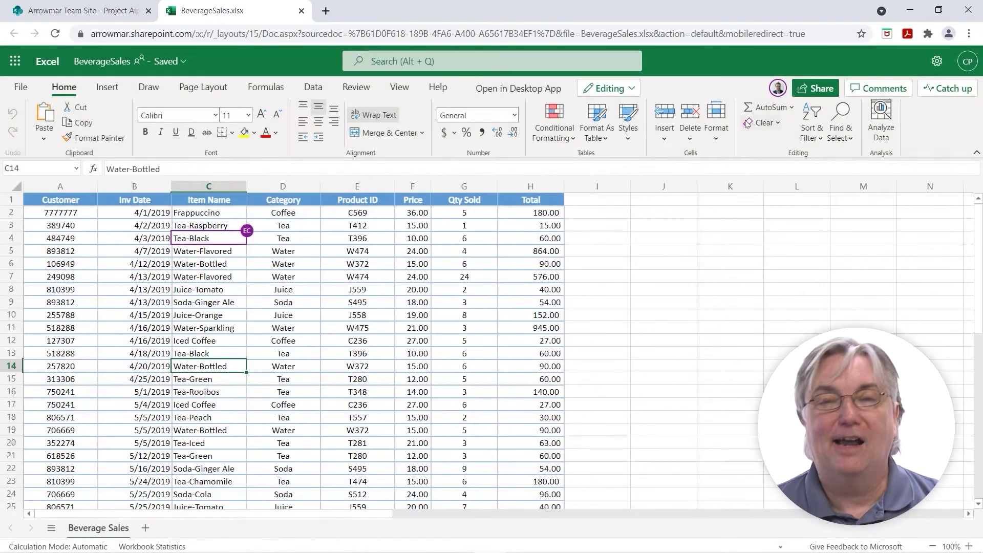